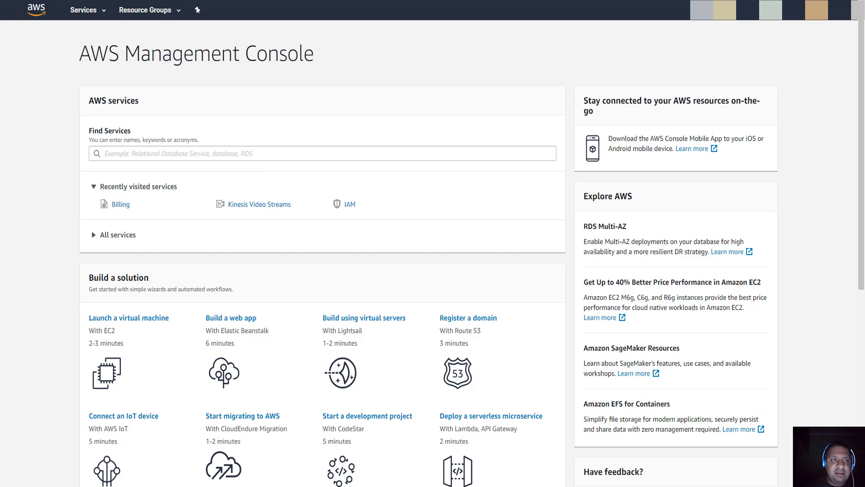
- Search the Services menu for 'billing' and go to the Billing & Cost Management Dashboard
left_click(106, 13)
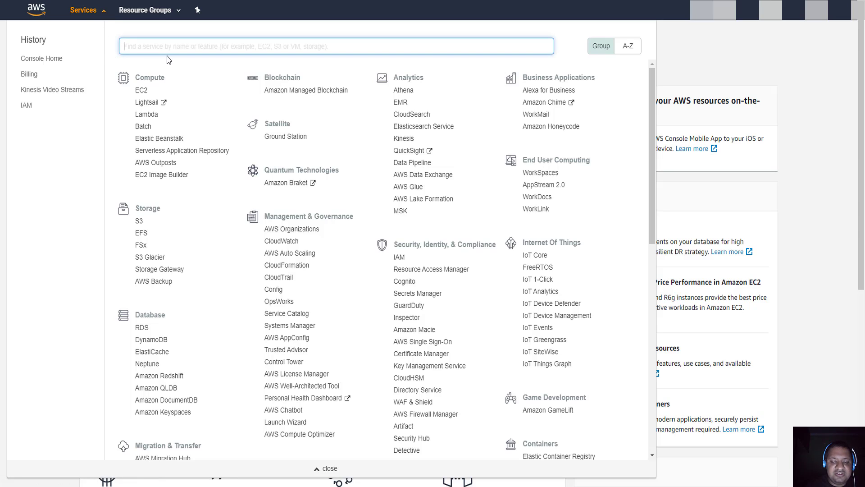
type("billin")
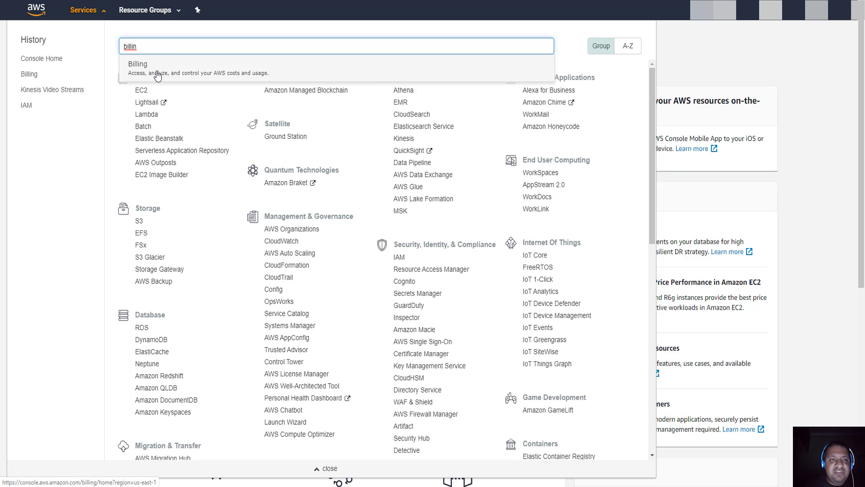
left_click(157, 74)
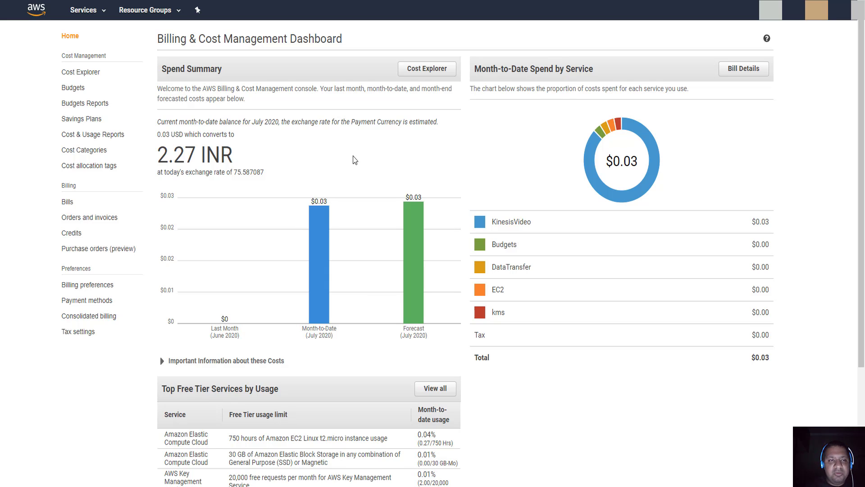
scroll(324, 234, "down", 2)
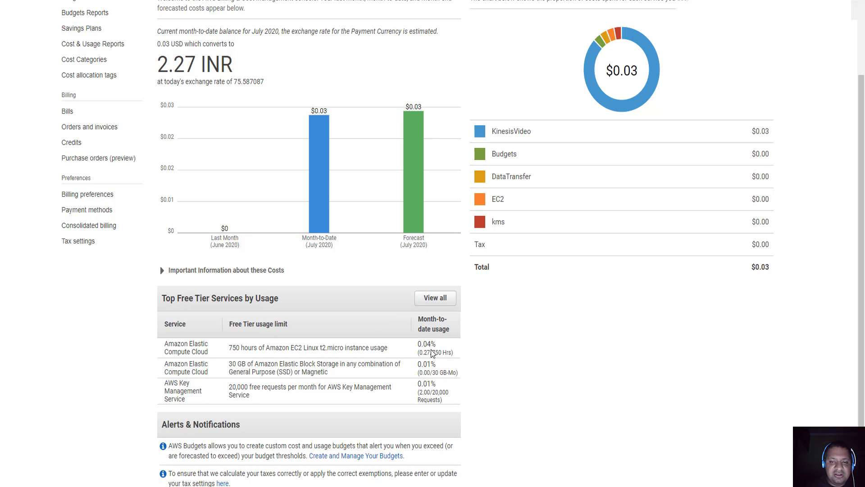
scroll(441, 352, "up", 2)
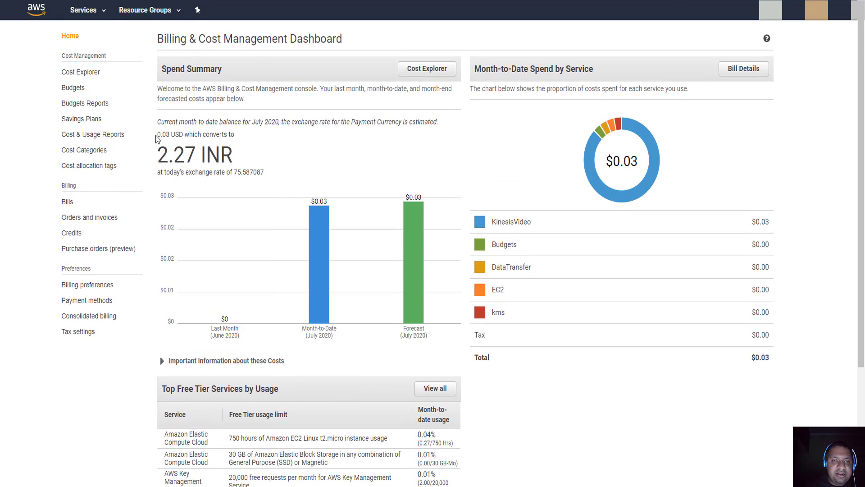
left_click_drag(159, 157, 206, 156)
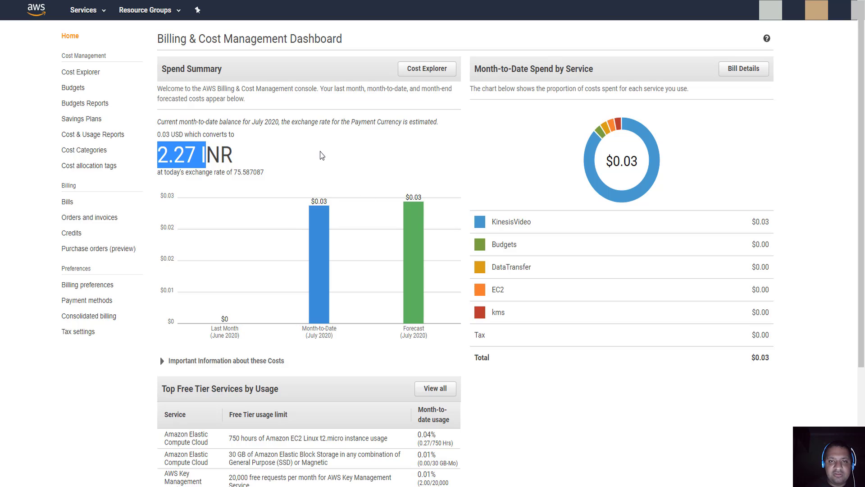
left_click(330, 155)
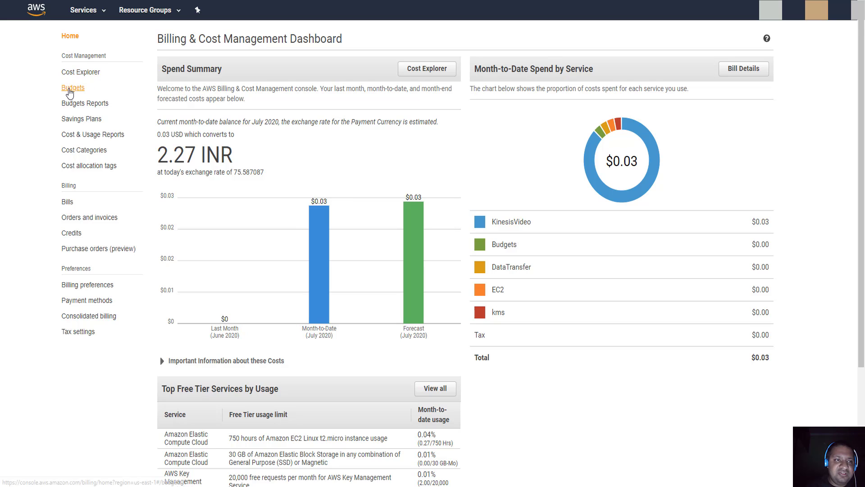
- Open Budgets and check the free tier budget's $0.03 current spend against $0.01 budgeted
left_click(69, 91)
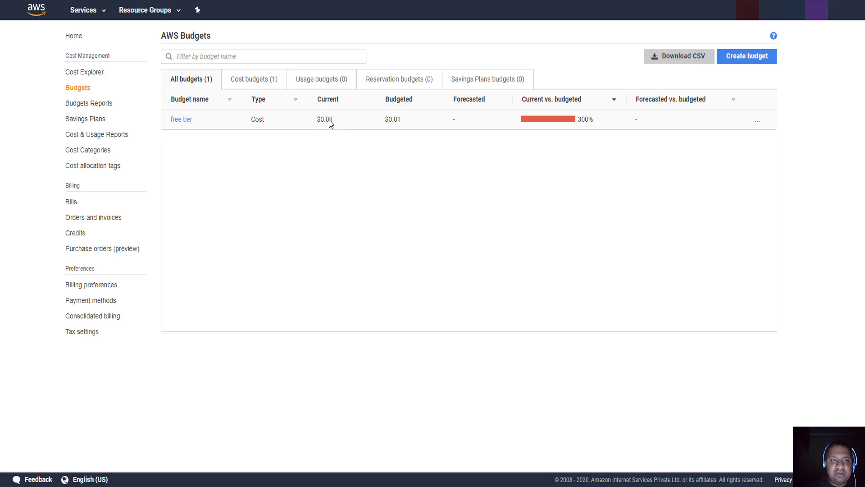
left_click_drag(334, 121, 314, 122)
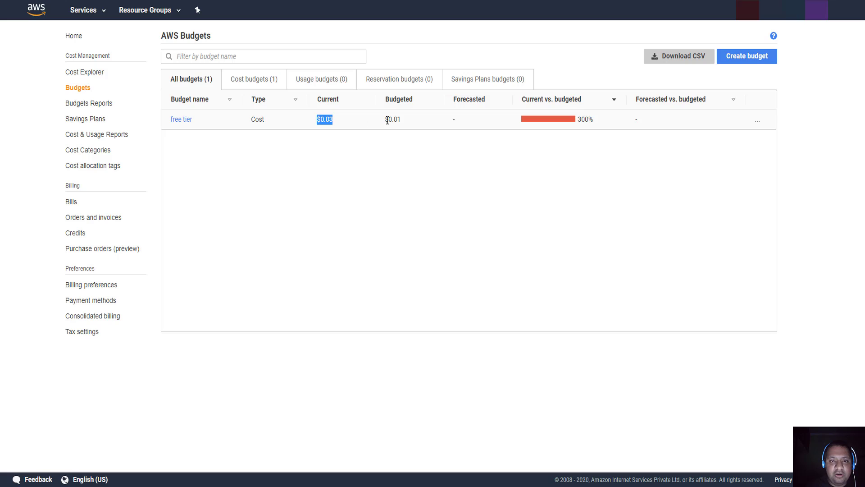
left_click_drag(390, 119, 402, 119)
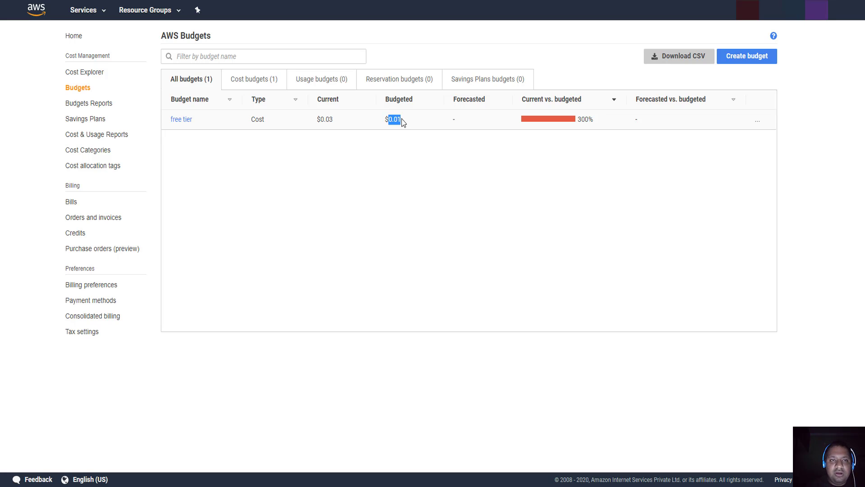
- Start a new monthly Cost budget and name it 'my first budget'
left_click(738, 63)
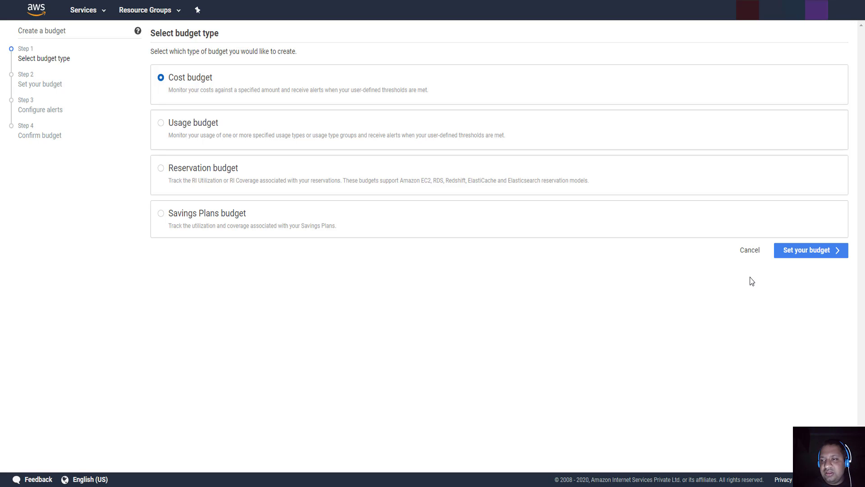
left_click(806, 251)
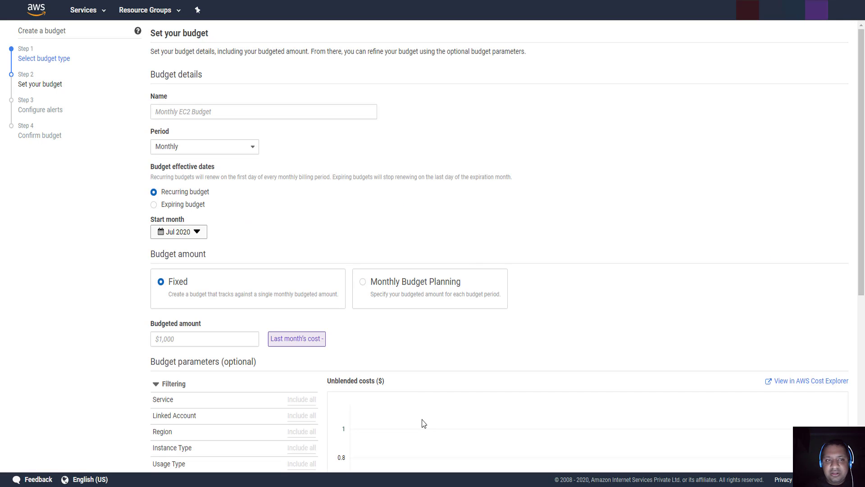
left_click(309, 112)
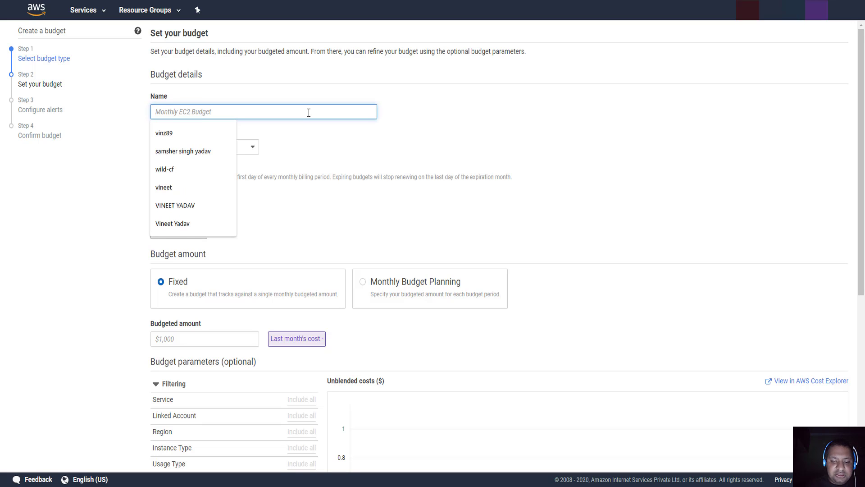
type("my first bu")
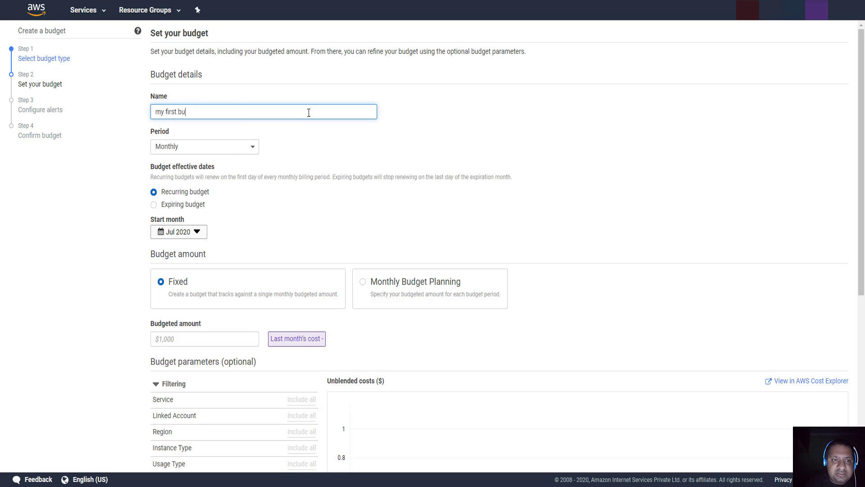
type("dget")
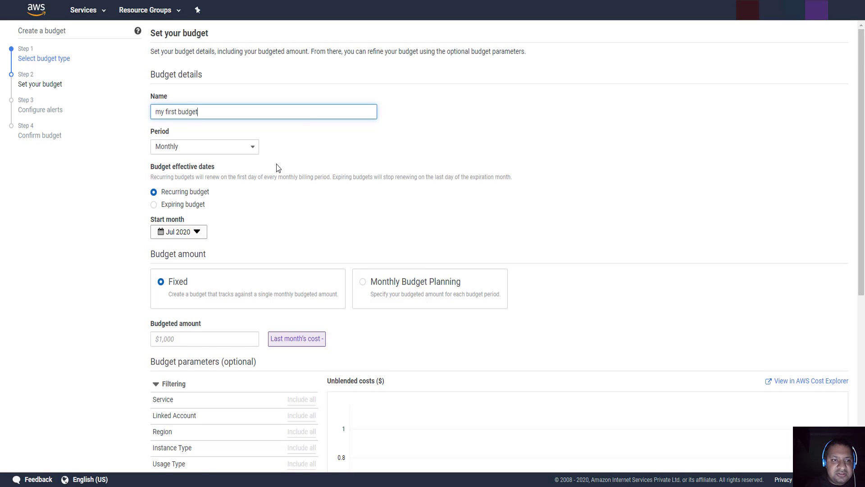
scroll(277, 167, "down", 1)
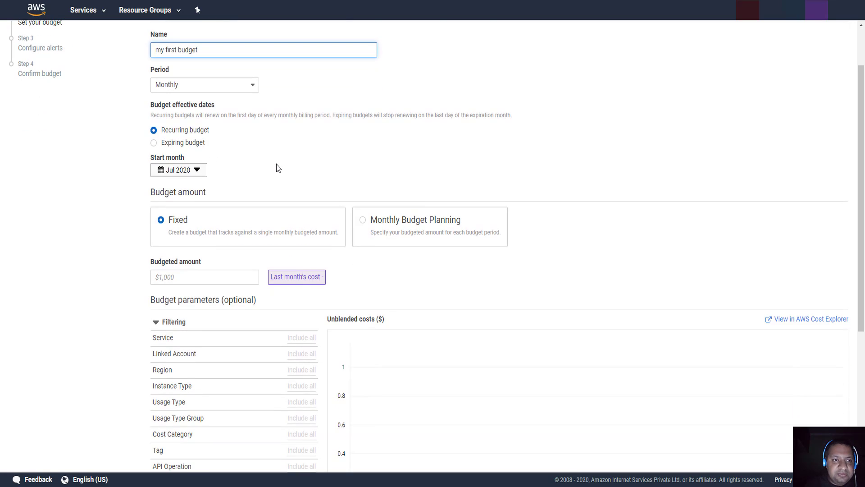
left_click(212, 88)
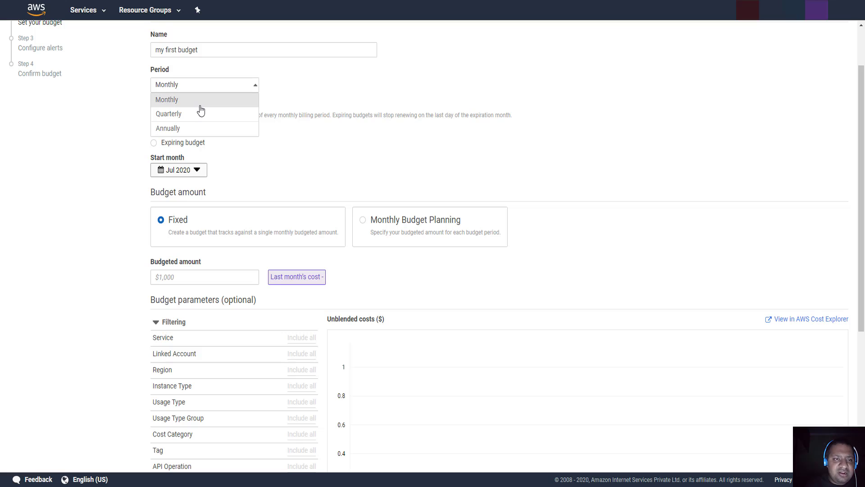
left_click(232, 106)
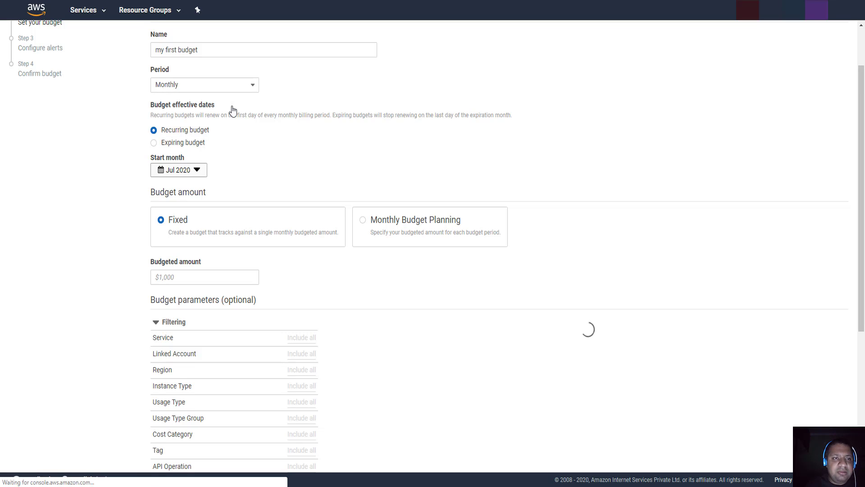
scroll(232, 110, "down", 1)
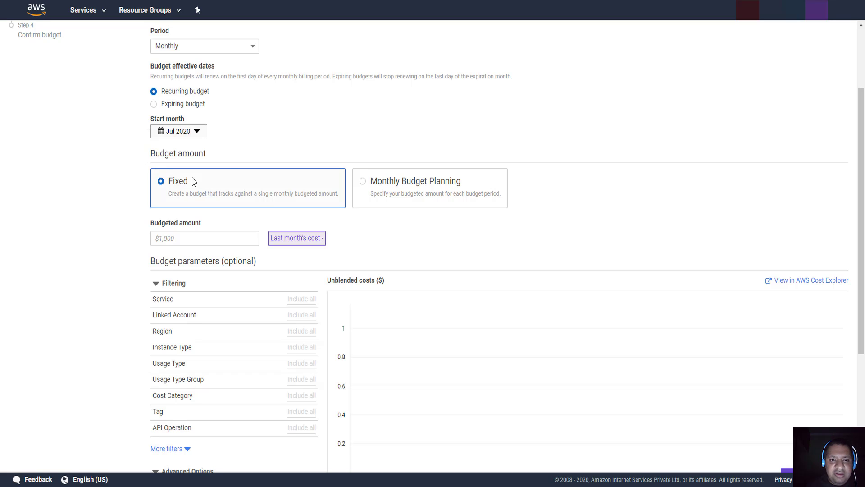
scroll(296, 134, "down", 1)
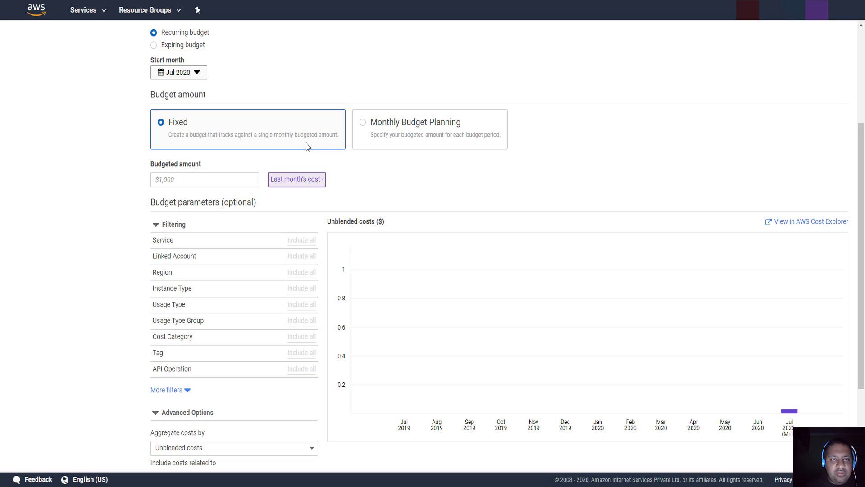
- Switch the budget amount to Monthly Budget Planning and select the Sep 2020 amount field
left_click(378, 132)
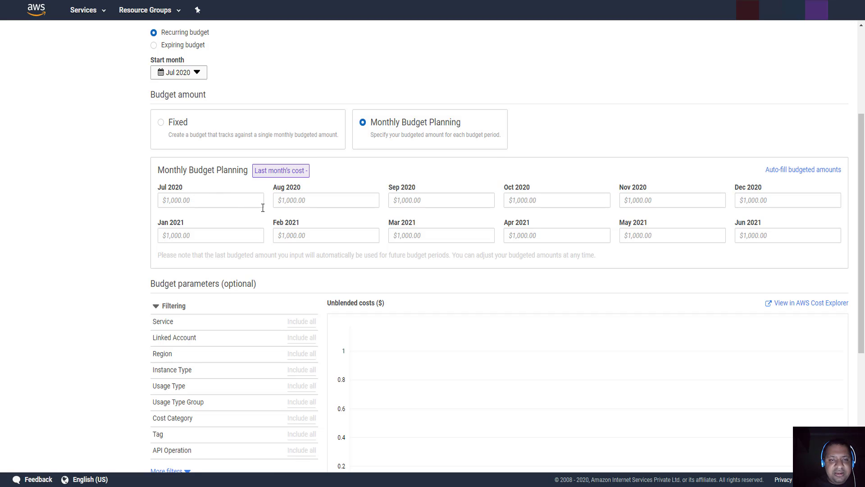
left_click(415, 203)
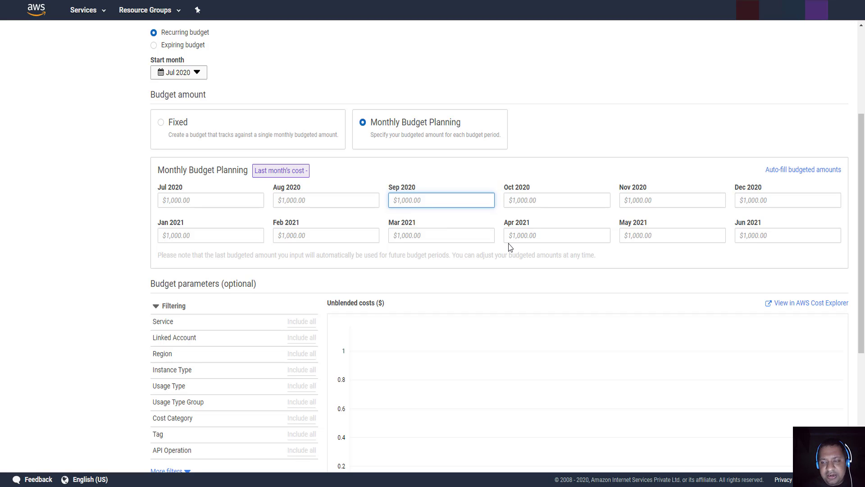
- Choose a Fixed budgeted amount and enter 0.1 dollars
left_click(160, 123)
scroll(238, 168, "down", 1)
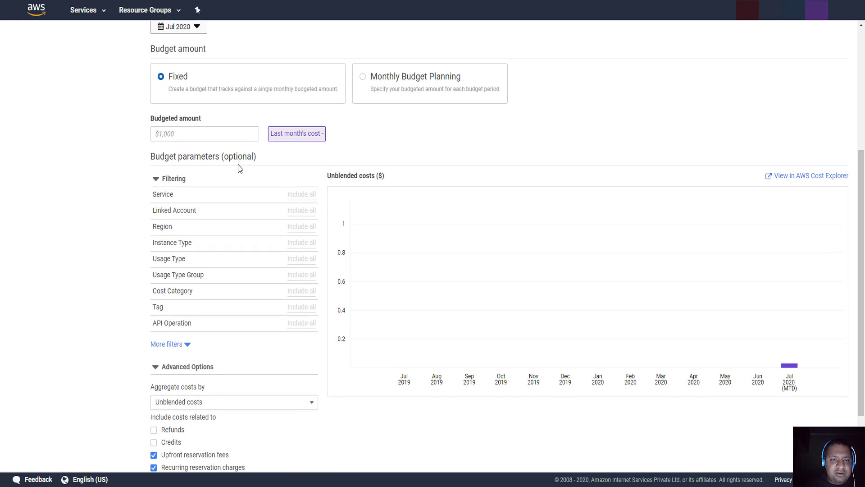
left_click(205, 129)
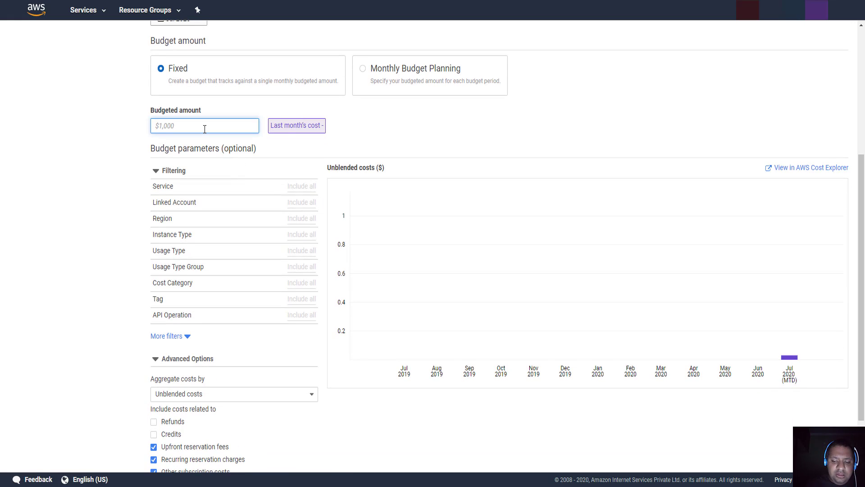
type("0.1")
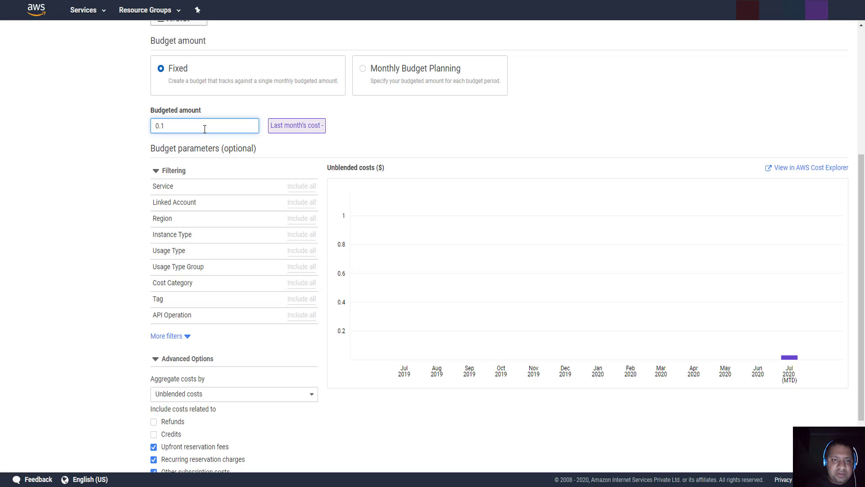
scroll(282, 163, "down", 1)
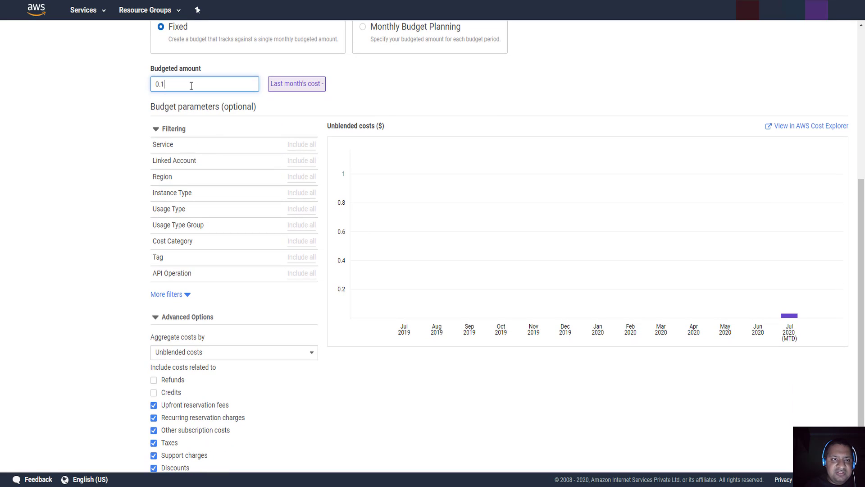
scroll(191, 86, "down", 1)
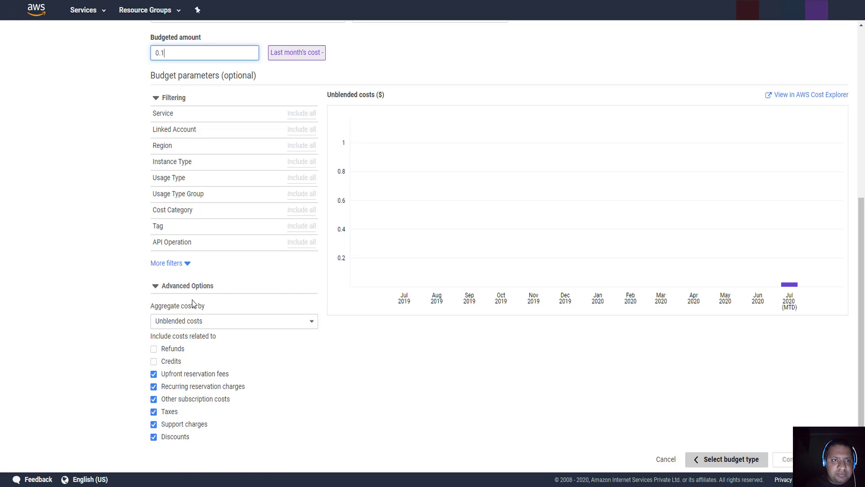
scroll(193, 303, "up", 5)
key("Tab")
scroll(193, 304, "down", 5)
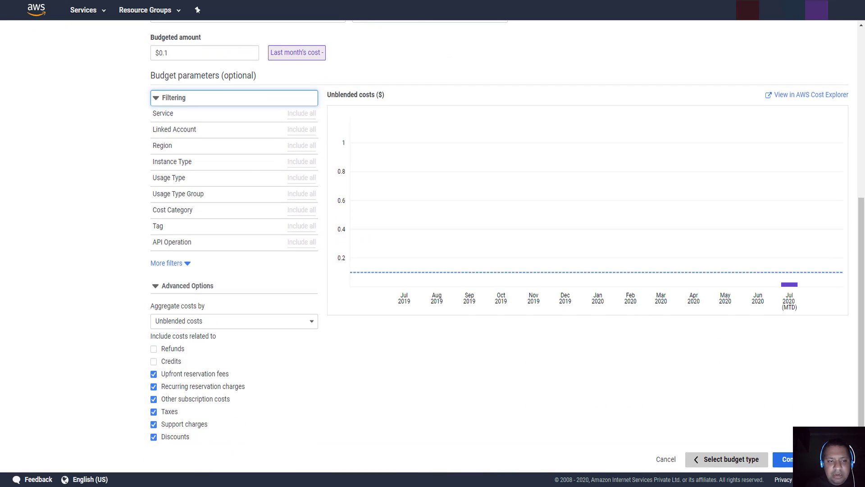
- Set Alert 1 on actual costs to trigger at 10% of the budget ($0.01)
left_click(786, 459)
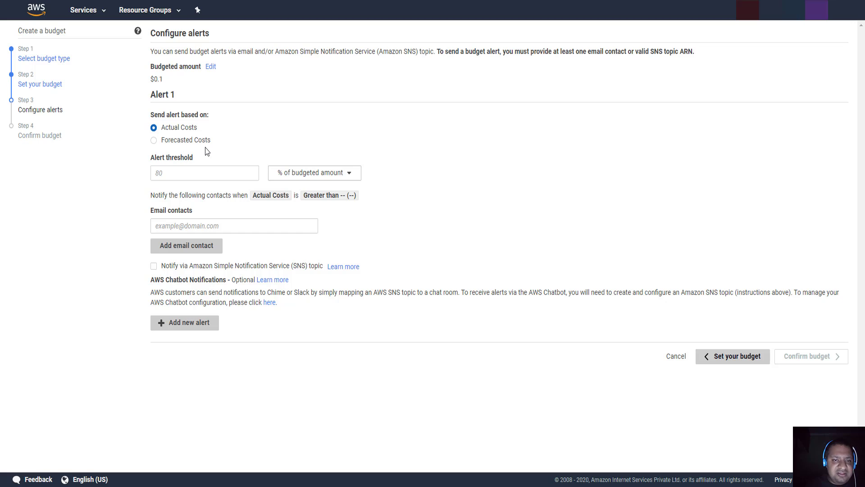
left_click(183, 176)
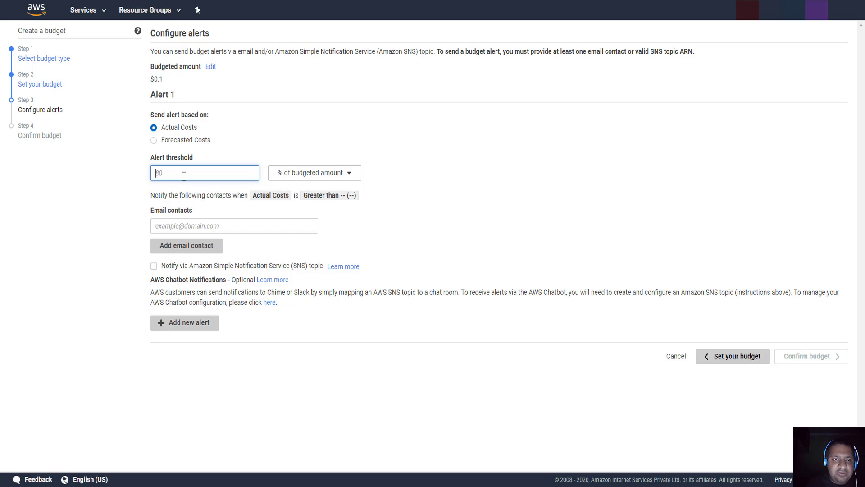
type("10")
key("Tab")
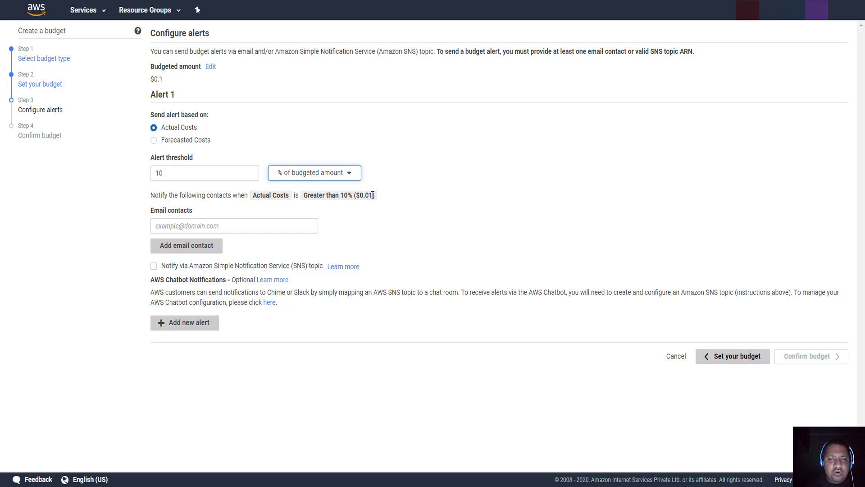
left_click_drag(373, 195, 359, 198)
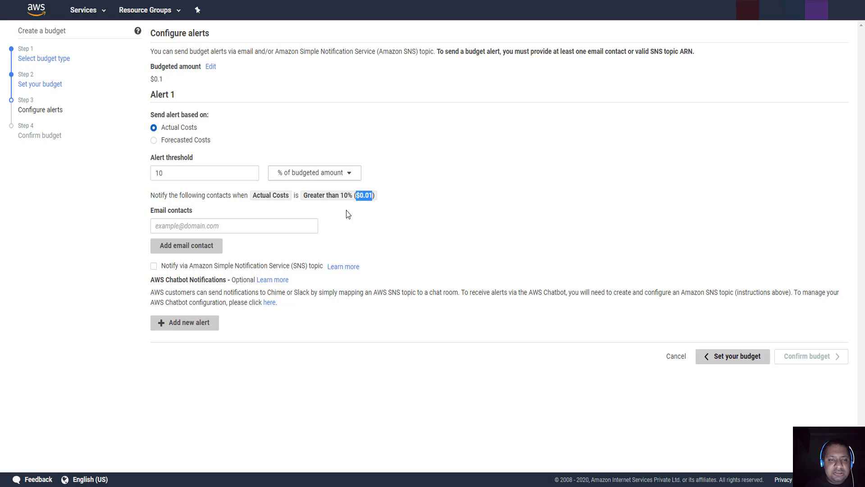
- Enter the notification email address for Alert 1 and add a second empty email contact field
left_click(198, 227)
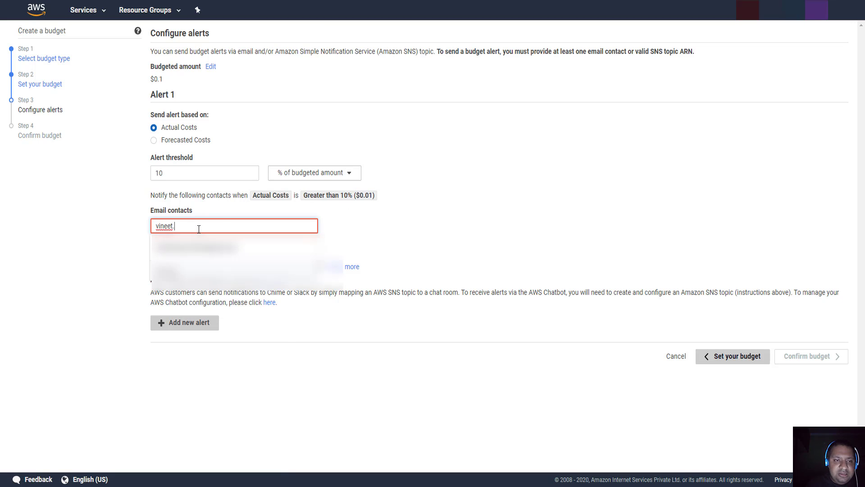
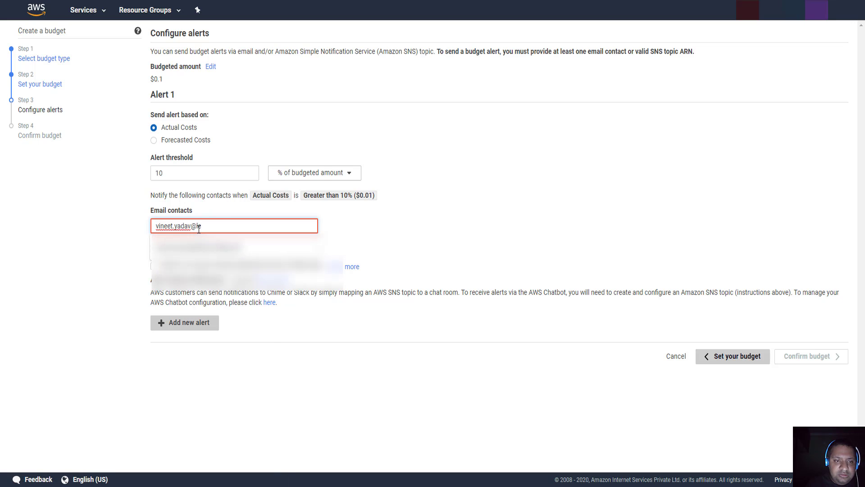
key("Down")
key("Tab")
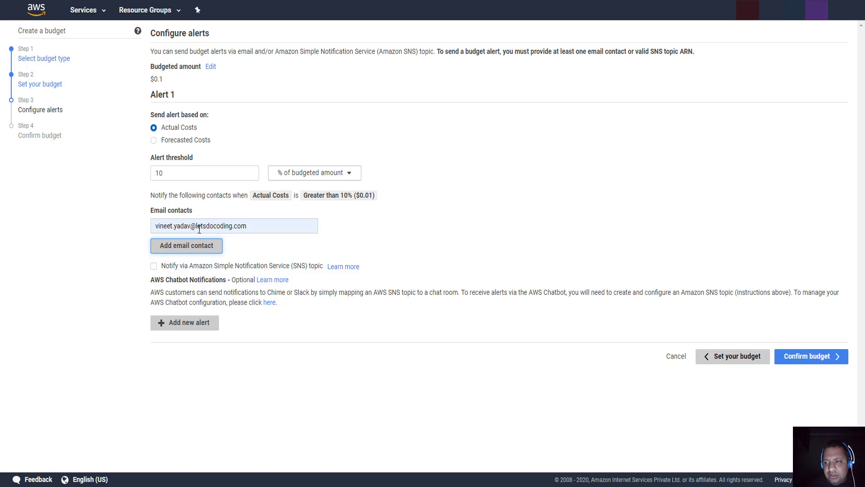
left_click(191, 248)
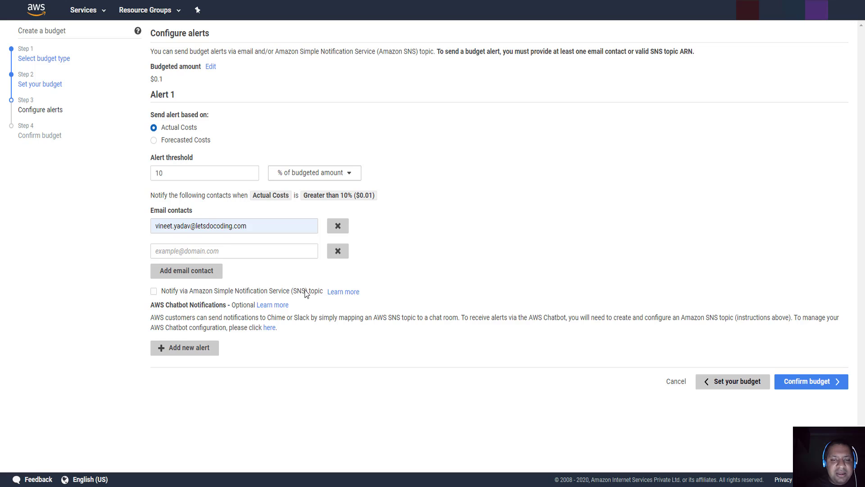
left_click(154, 292)
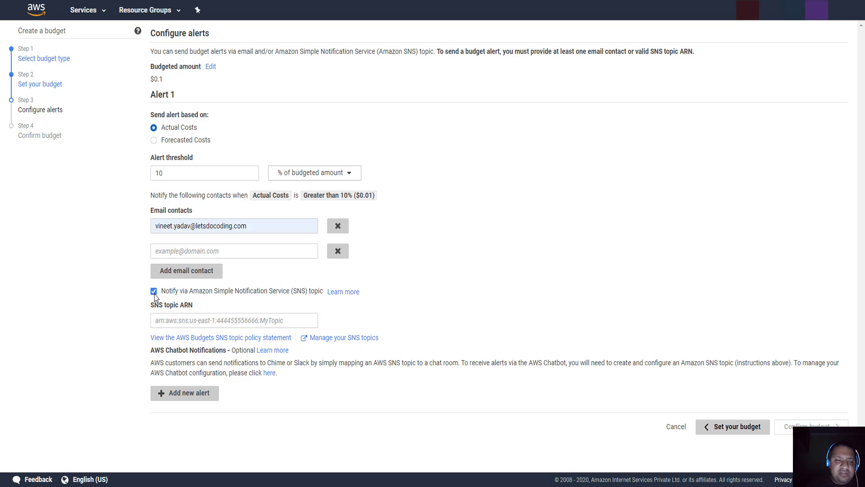
left_click(154, 292)
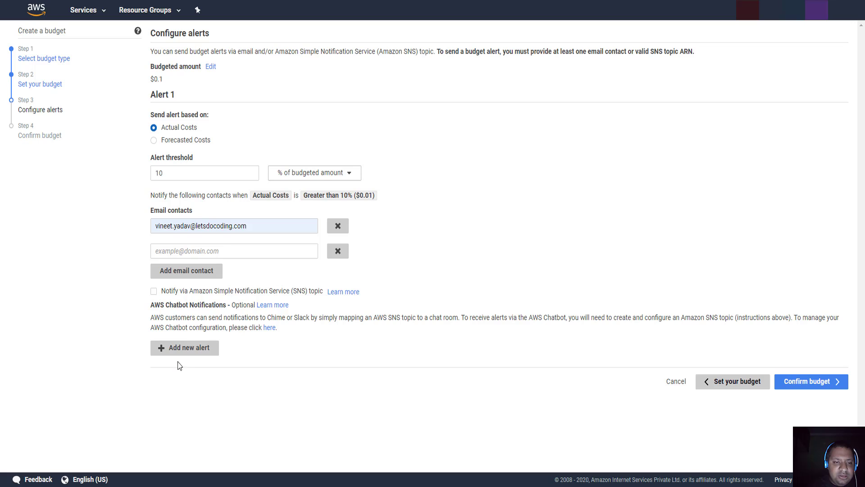
left_click(203, 350)
scroll(286, 350, "down", 3)
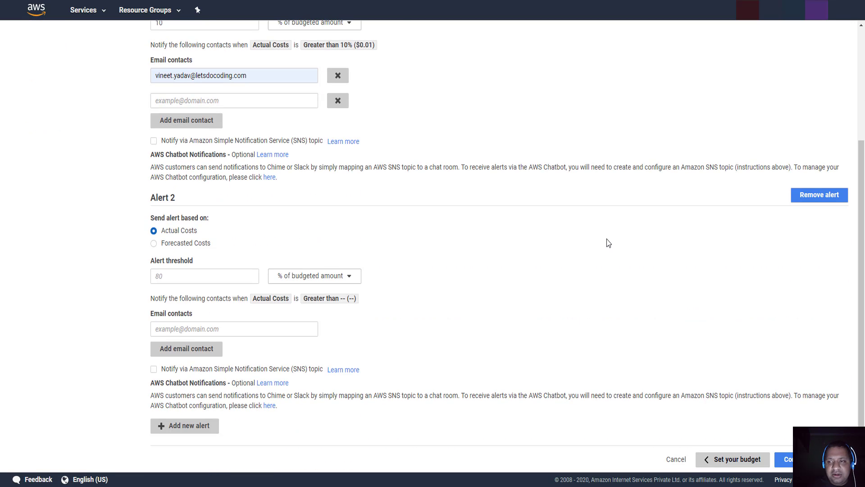
left_click(814, 199)
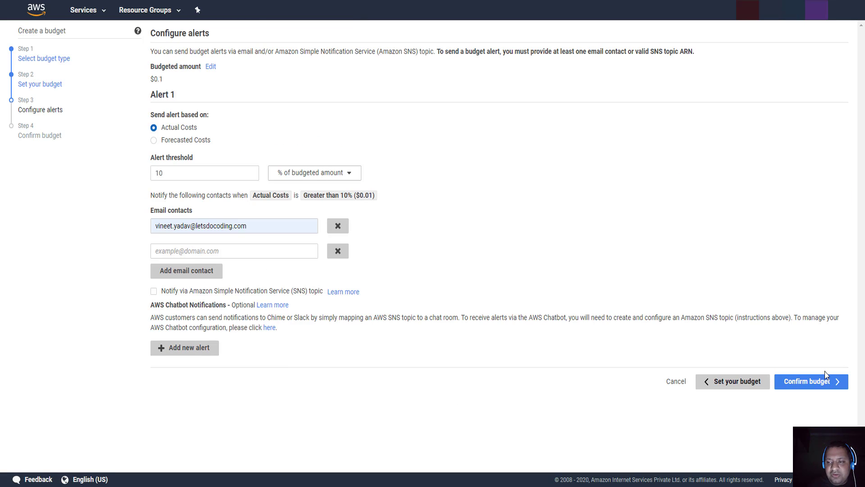
- Review and create 'my first budget', listed at $0.03 current against $0.10 budgeted
left_click(820, 382)
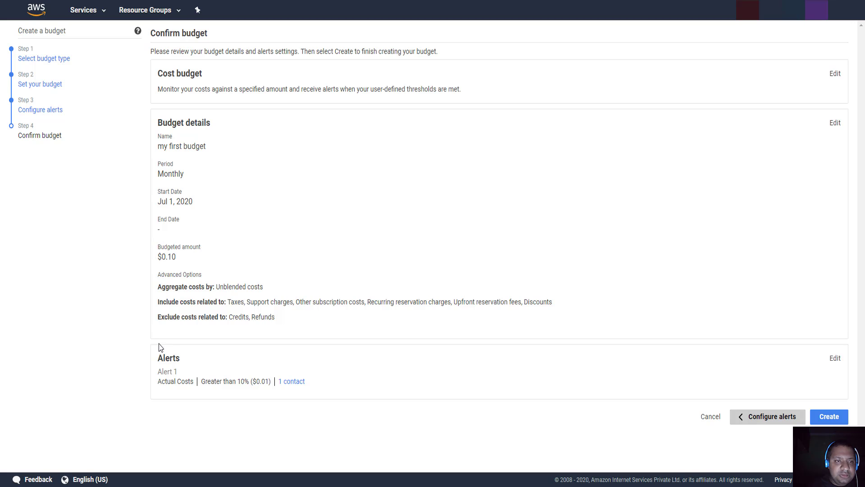
left_click(838, 419)
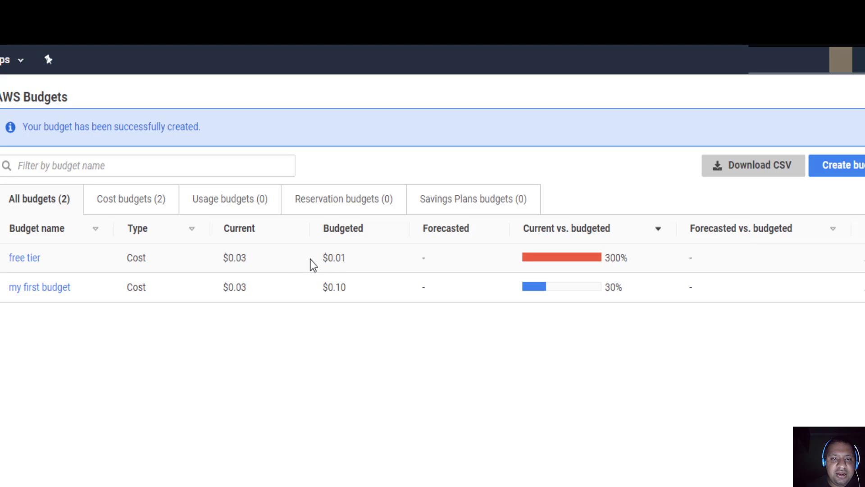
left_click_drag(249, 263, 215, 267)
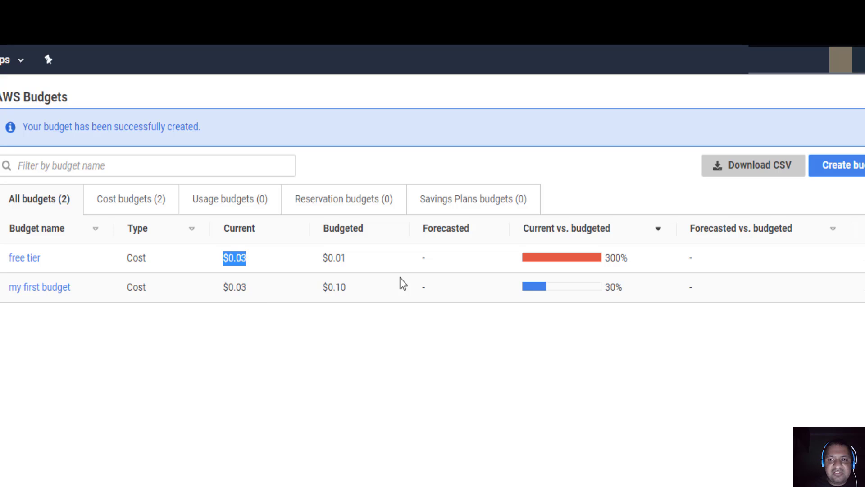
left_click_drag(609, 284, 578, 297)
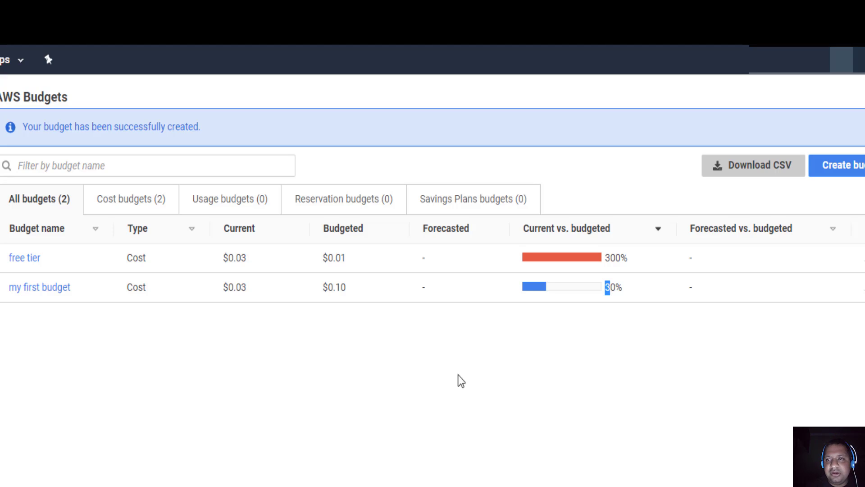
left_click(633, 372)
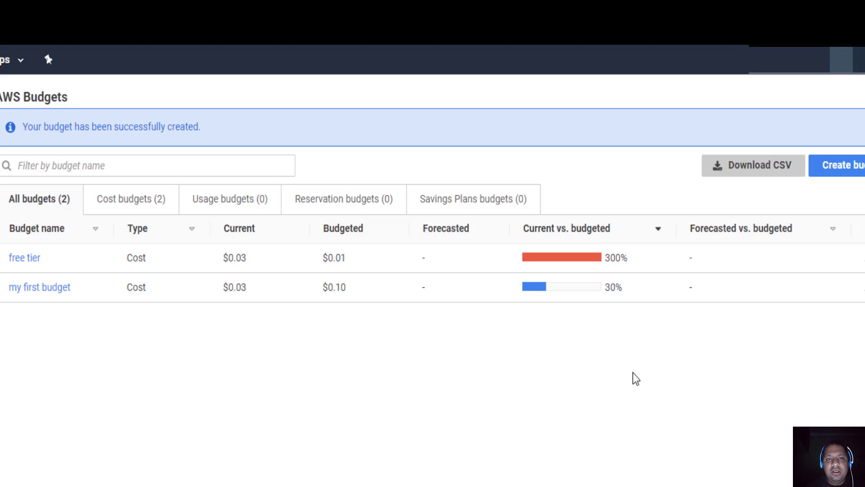